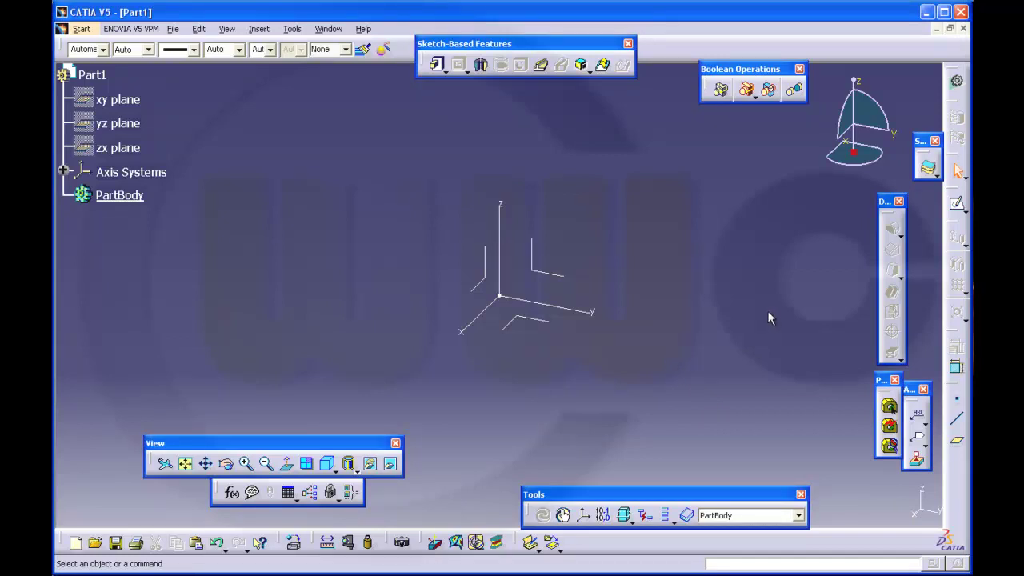
# Start a new sketch on the yz plane and clear the selection.
pyautogui.click(956, 203)
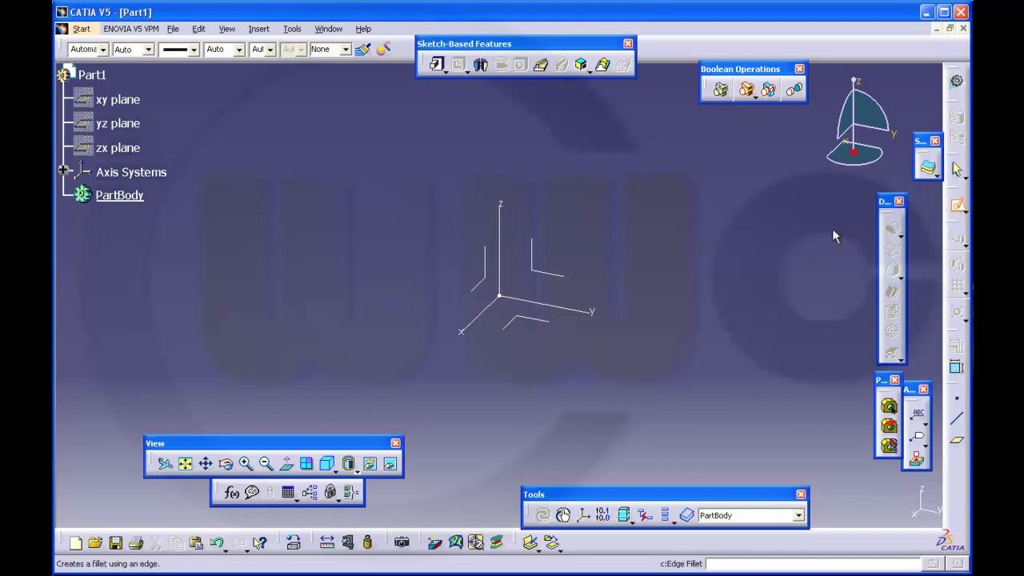
pyautogui.click(563, 274)
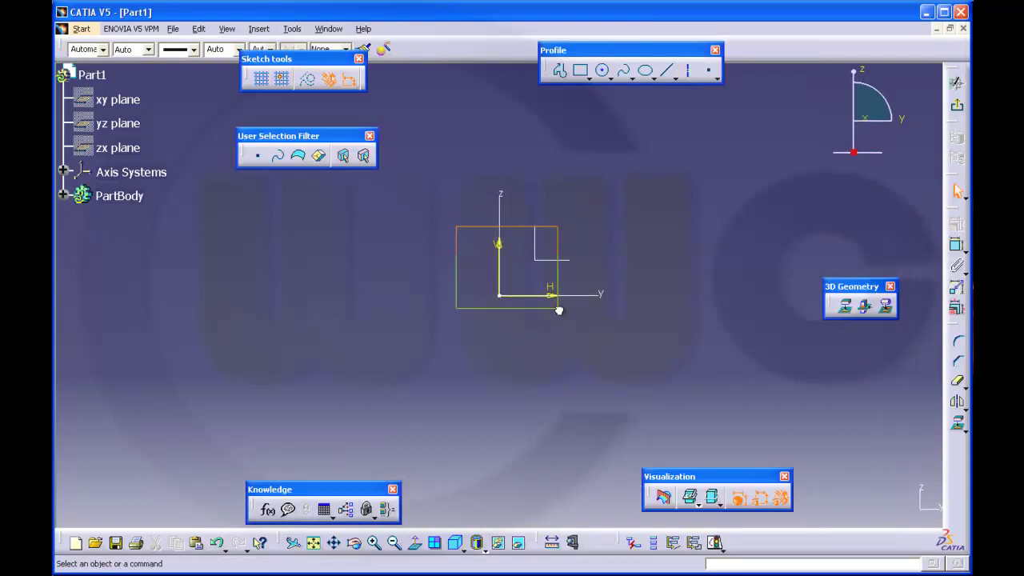
pyautogui.click(501, 545)
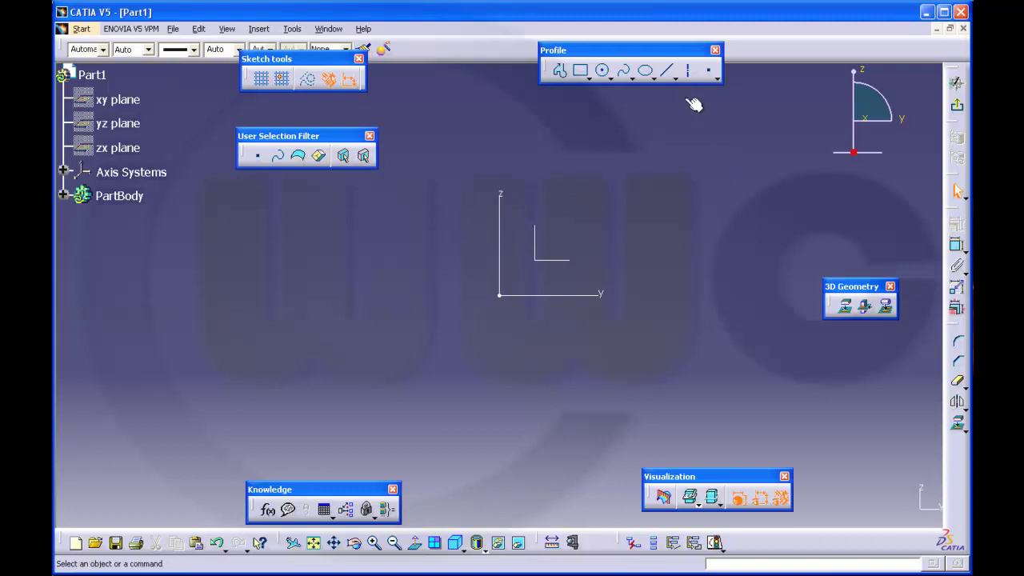
# Draw a line from the horizontal axis near 77.6 mm, rising up and to the right.
pyautogui.click(666, 70)
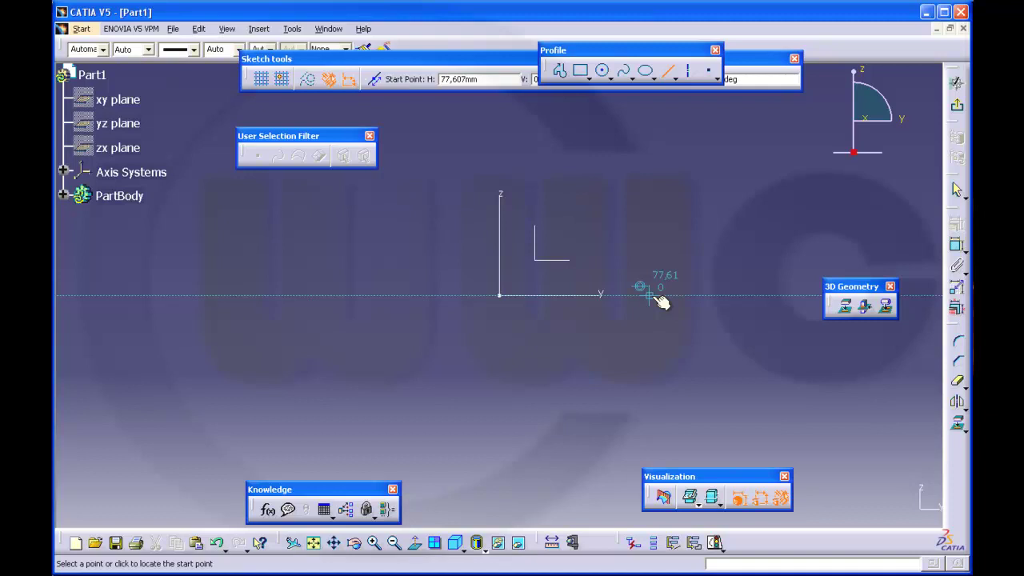
pyautogui.click(652, 294)
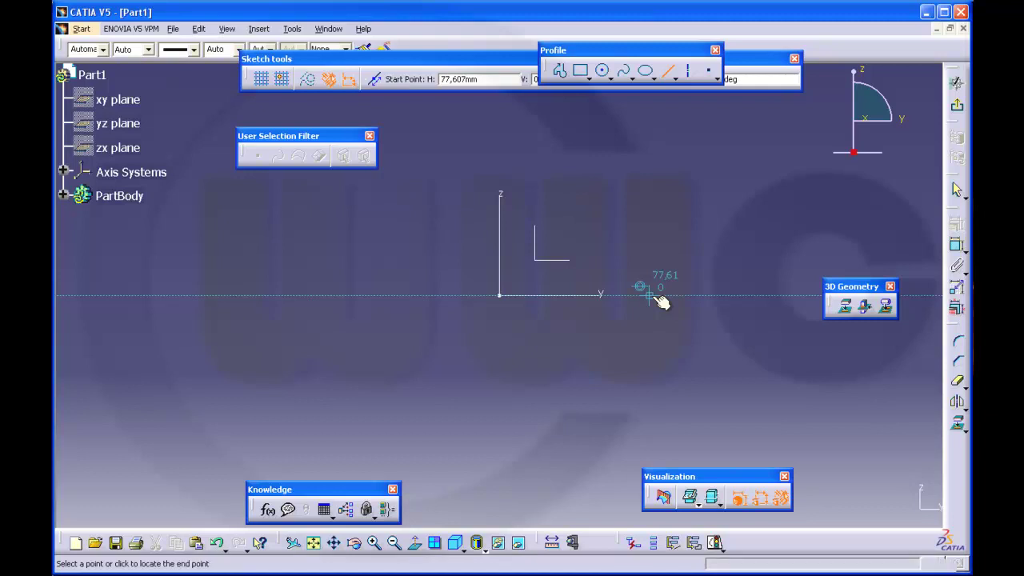
pyautogui.click(706, 163)
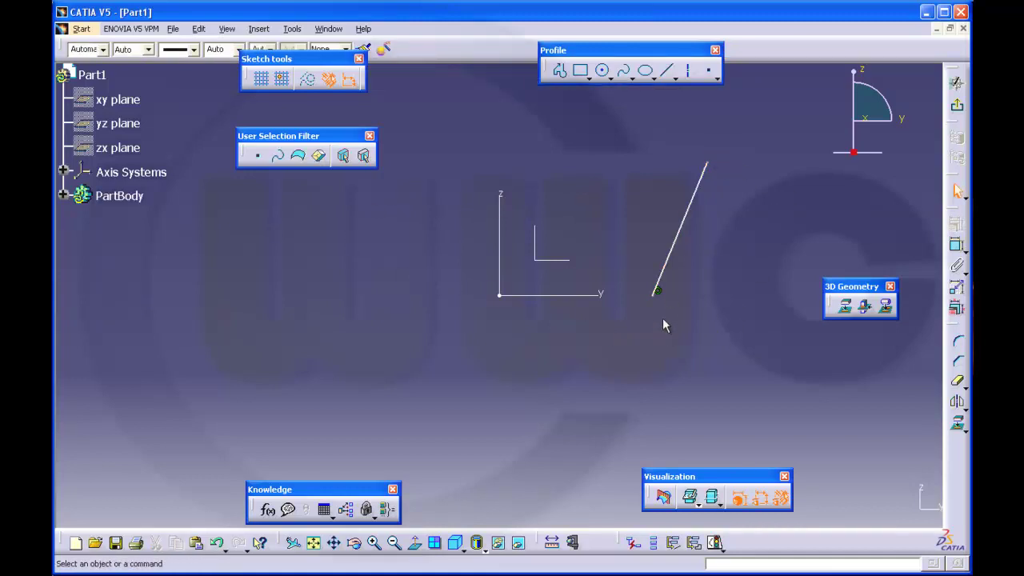
# Expand PartBody, Sketch.1 and its Constraints branch in the tree.
pyautogui.click(64, 195)
pyautogui.click(80, 219)
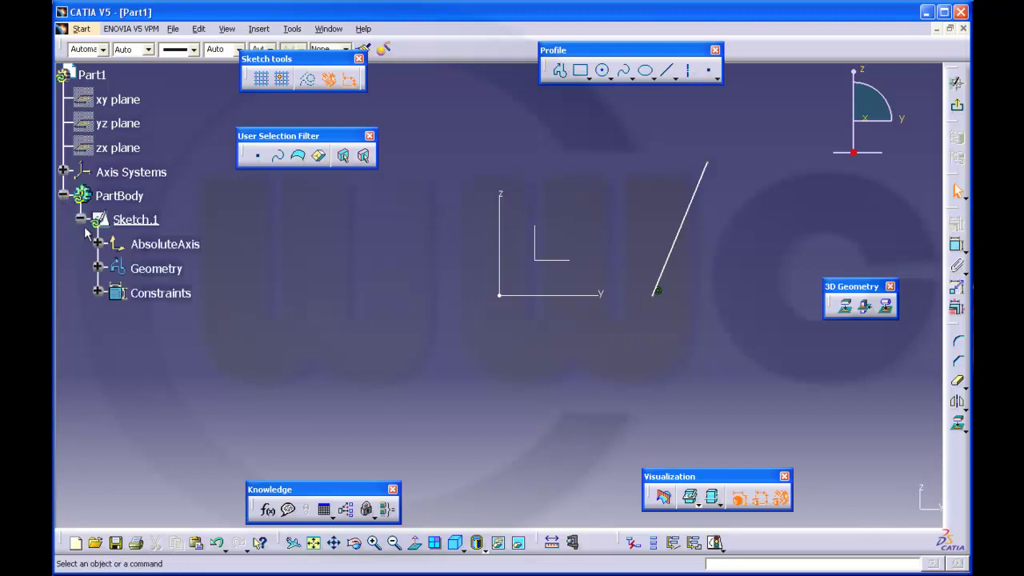
pyautogui.click(98, 293)
# Inspect Coincidence.1's supporting elements, then delete the constraint.
pyautogui.click(184, 317)
pyautogui.doubleClick(184, 317)
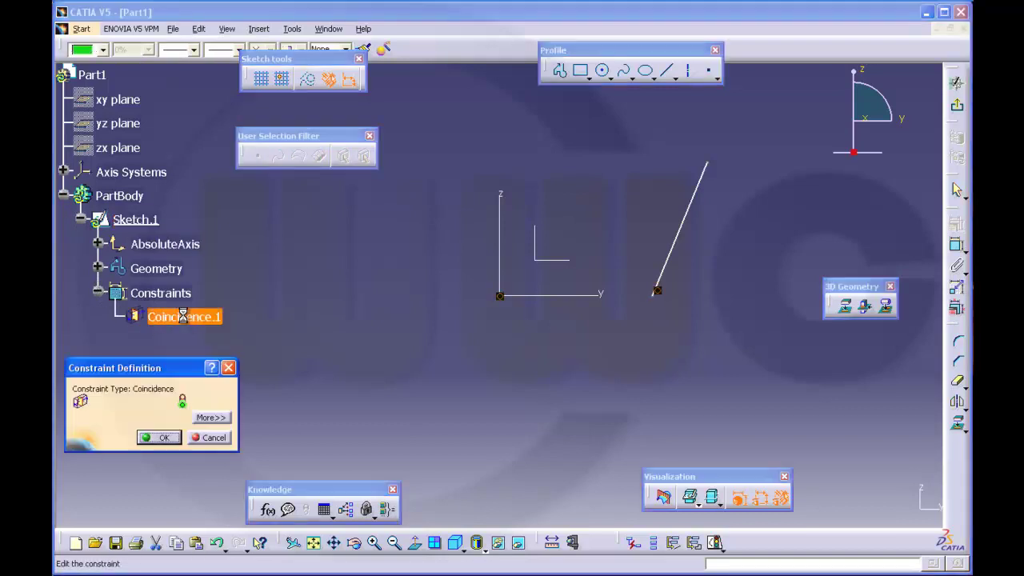
pyautogui.click(211, 418)
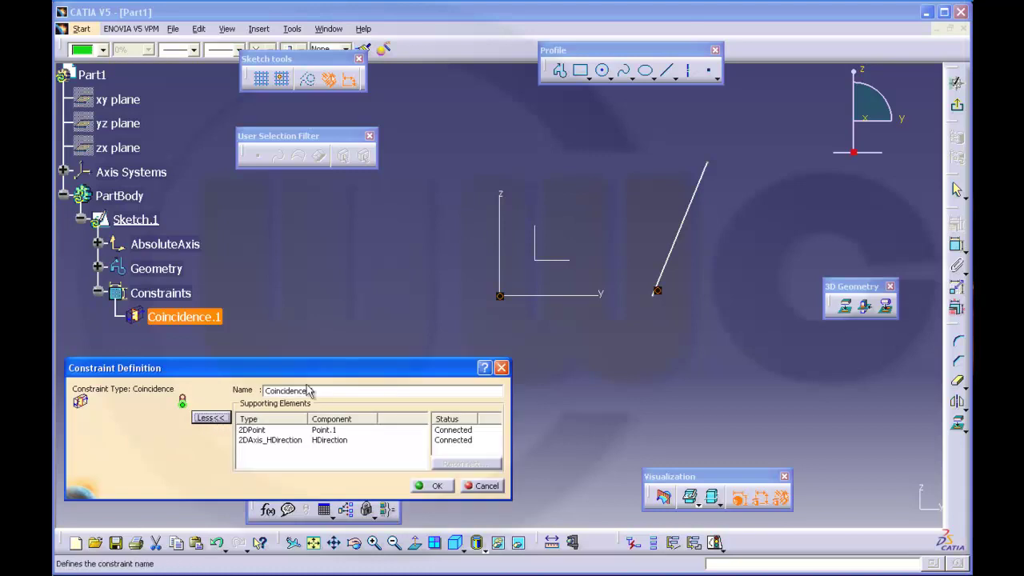
pyautogui.moveTo(344, 379); pyautogui.dragTo(368, 337)
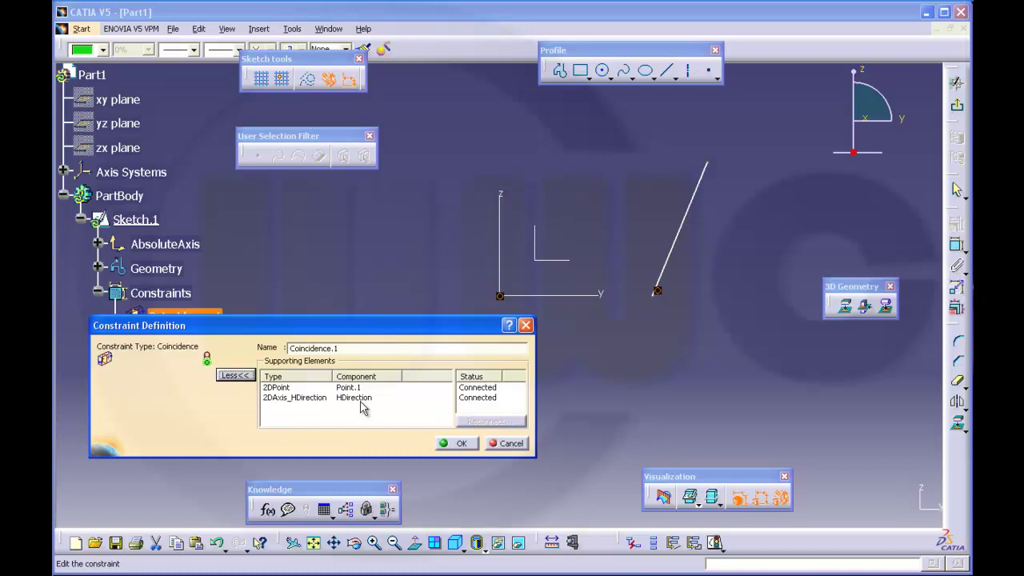
pyautogui.click(469, 444)
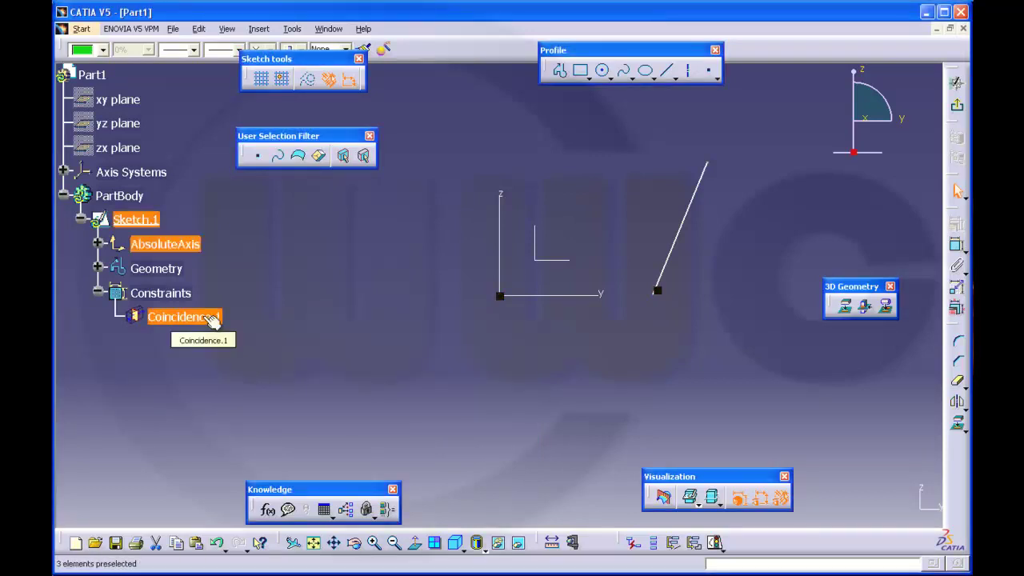
pyautogui.press('Delete')
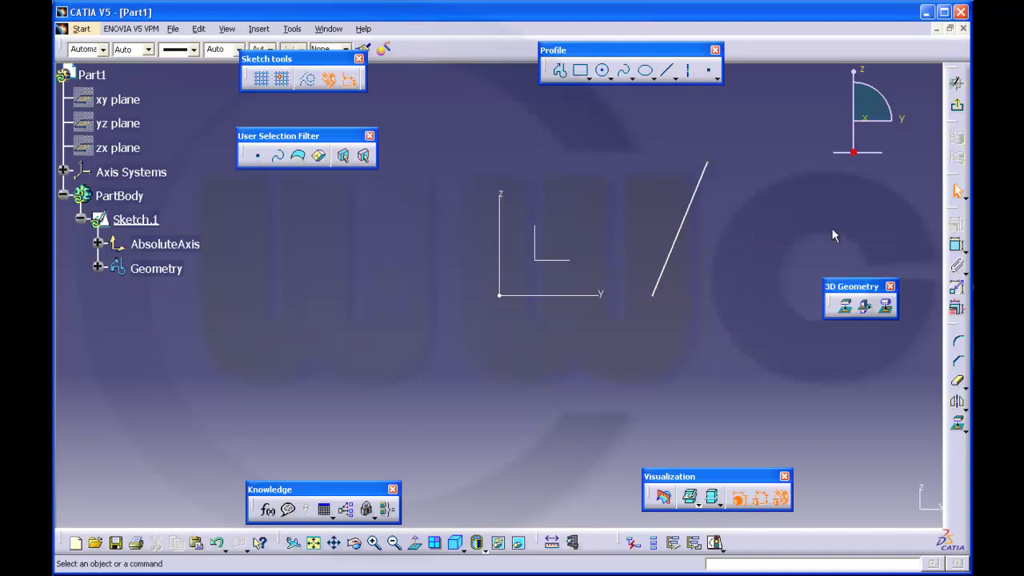
# Make the line's lower endpoint coincident with the horizontal axis.
pyautogui.click(955, 245)
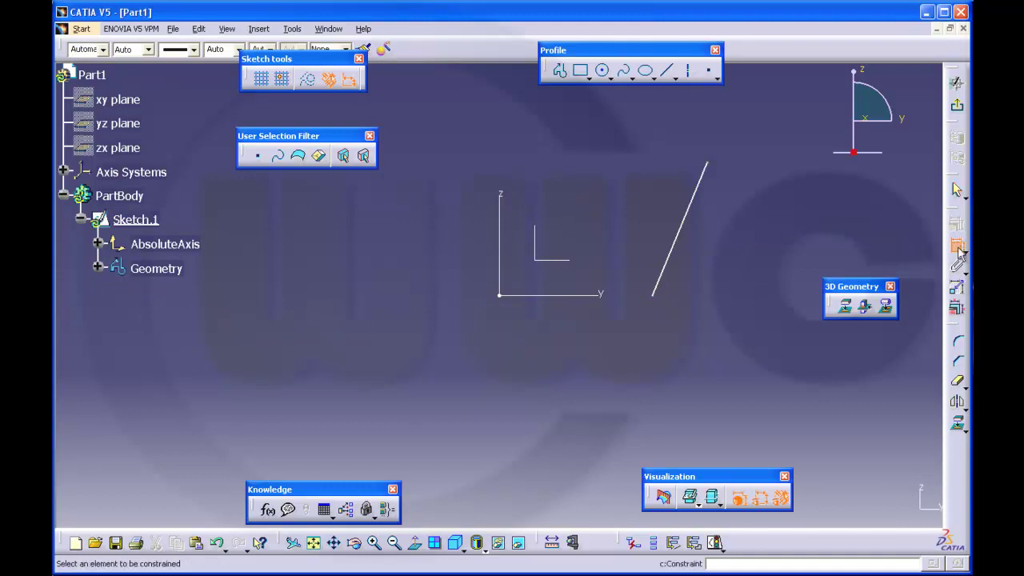
pyautogui.click(654, 297)
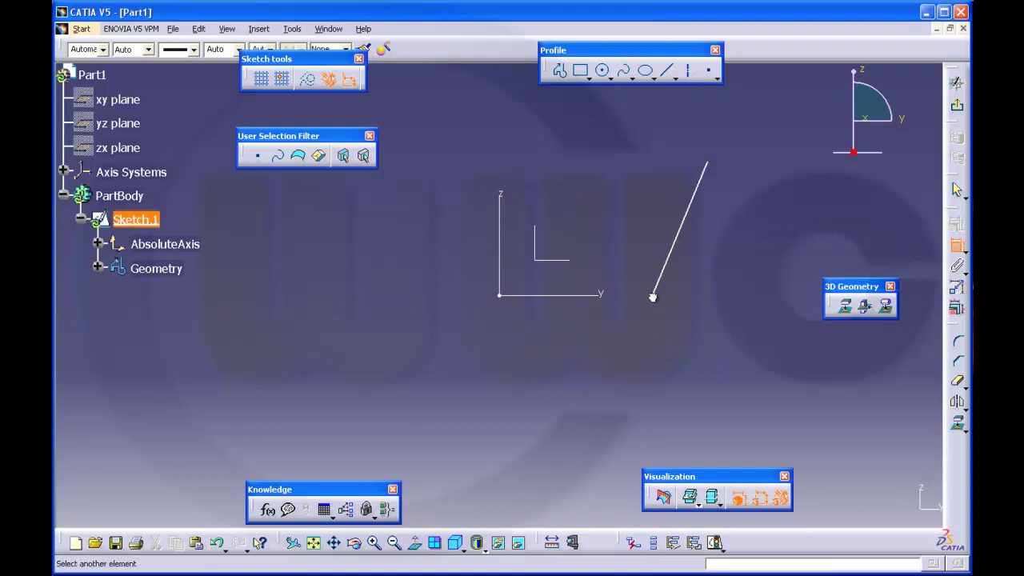
pyautogui.click(570, 297)
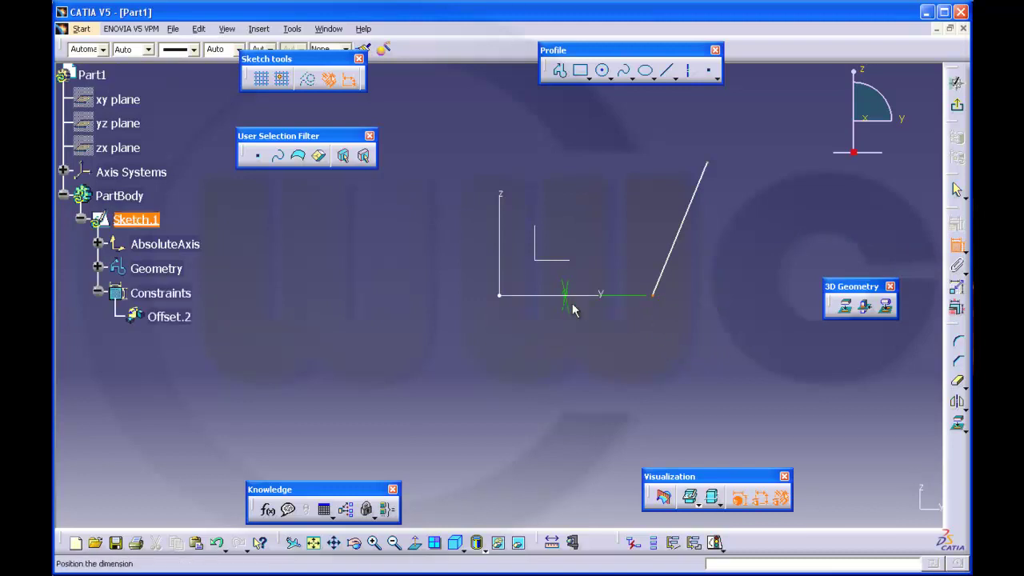
pyautogui.rightClick(677, 345)
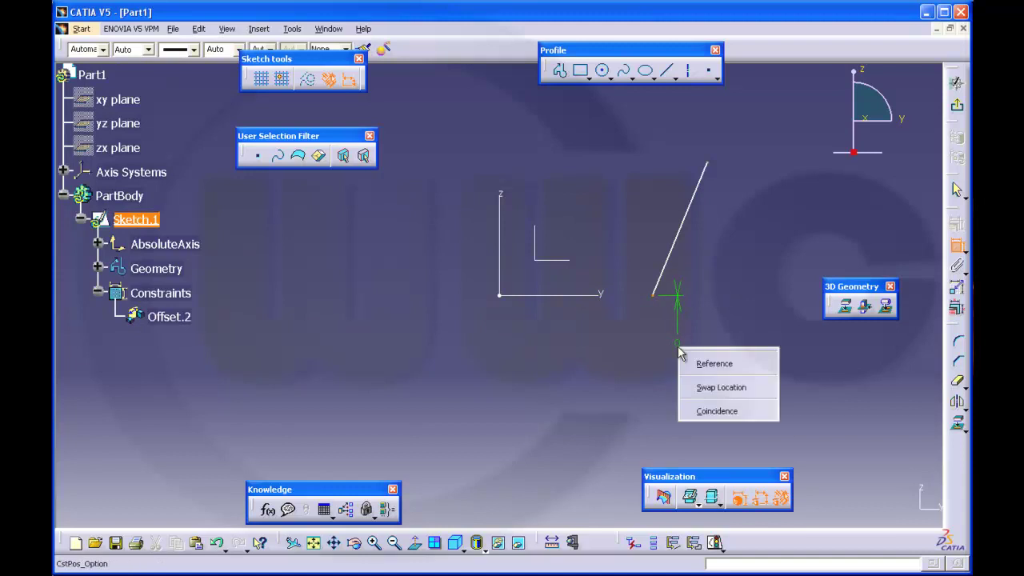
pyautogui.click(710, 410)
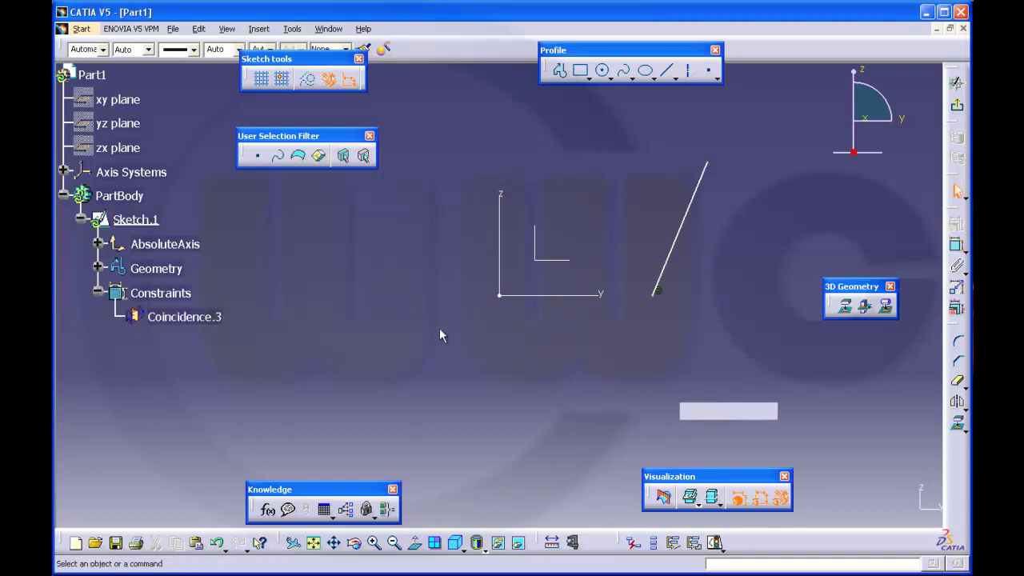
# Review Coincidence.3's supporting elements, then delete it.
pyautogui.doubleClick(216, 316)
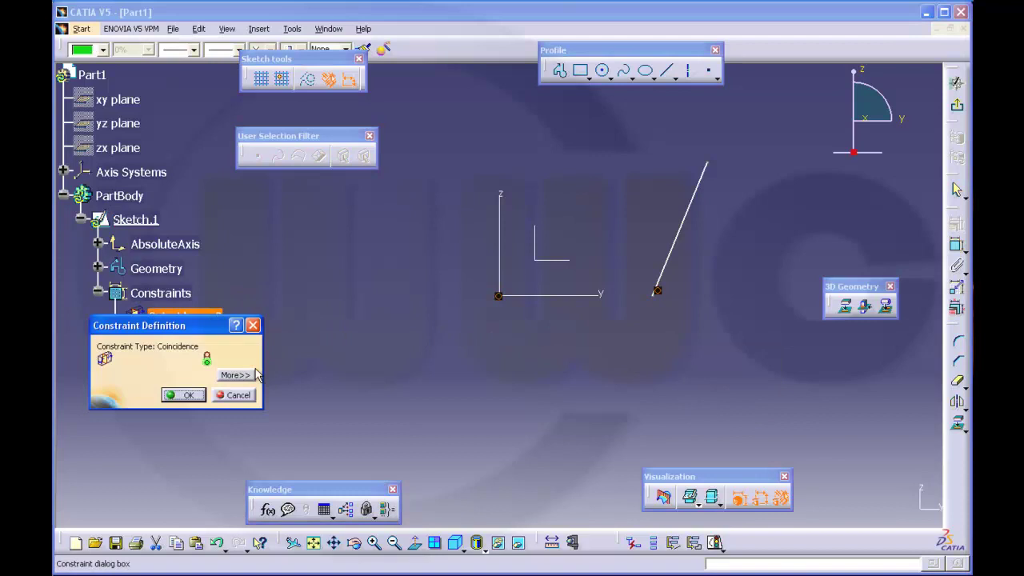
pyautogui.click(246, 374)
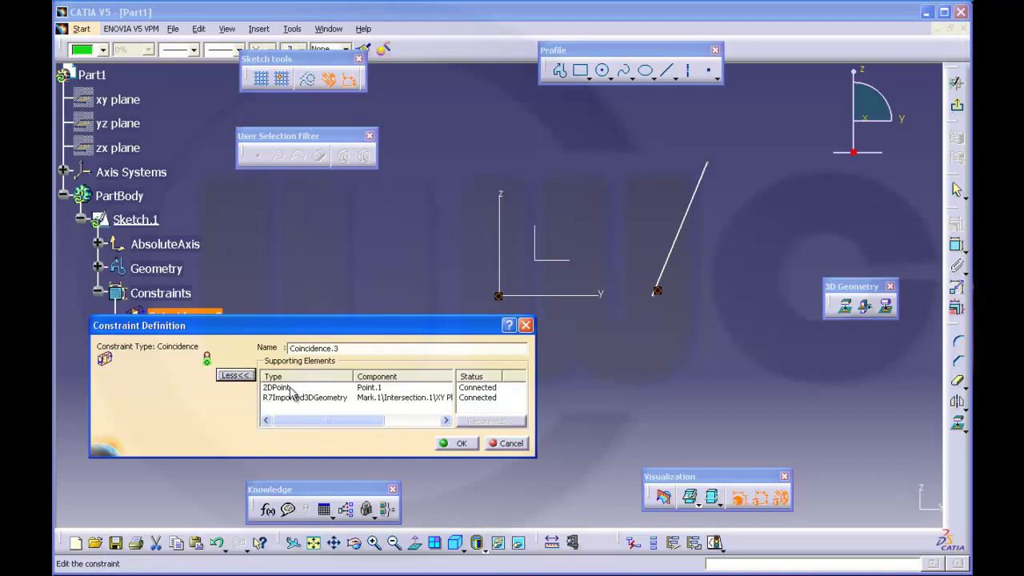
pyautogui.moveTo(313, 421); pyautogui.dragTo(365, 428)
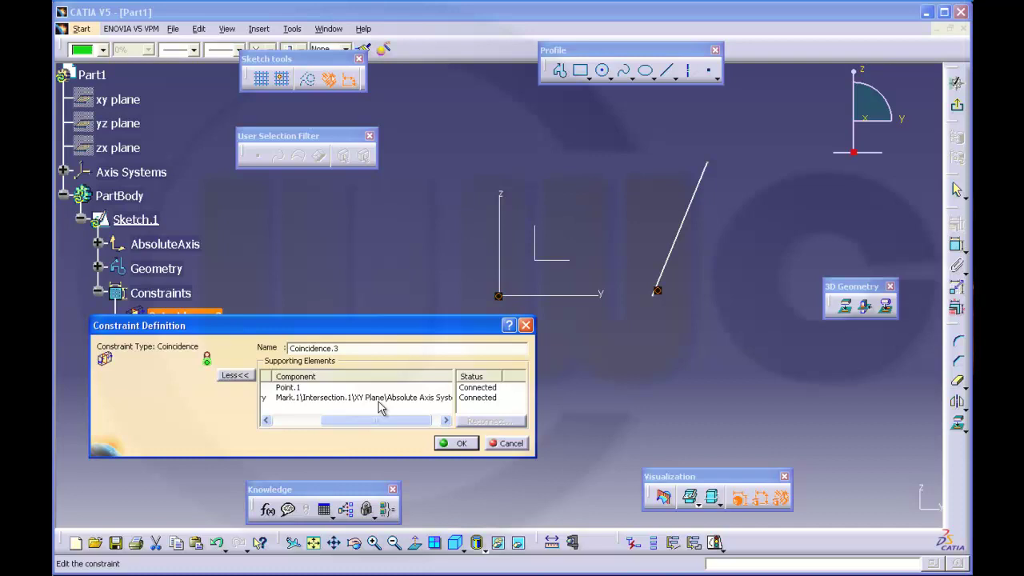
pyautogui.click(455, 443)
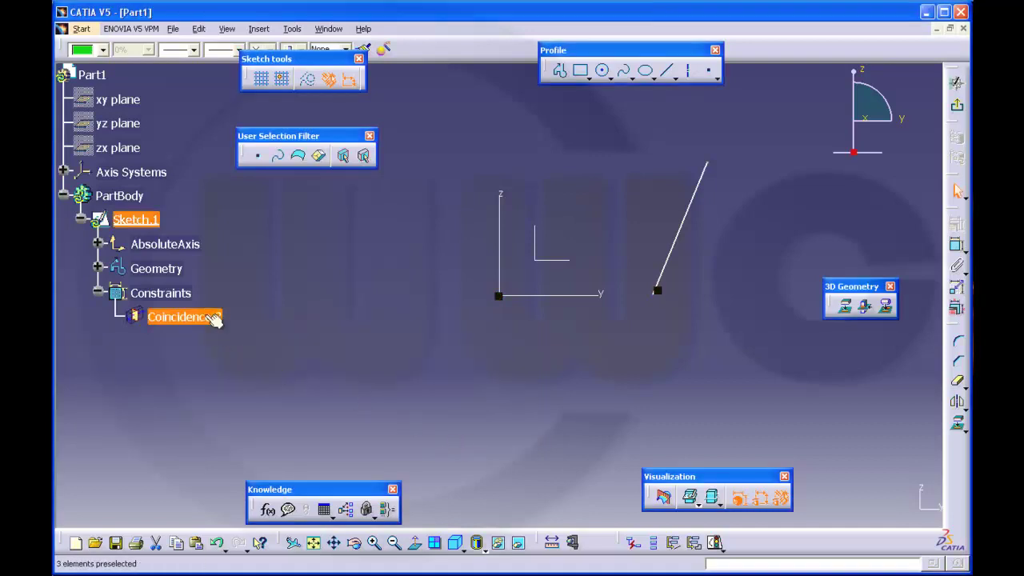
pyautogui.press('Delete')
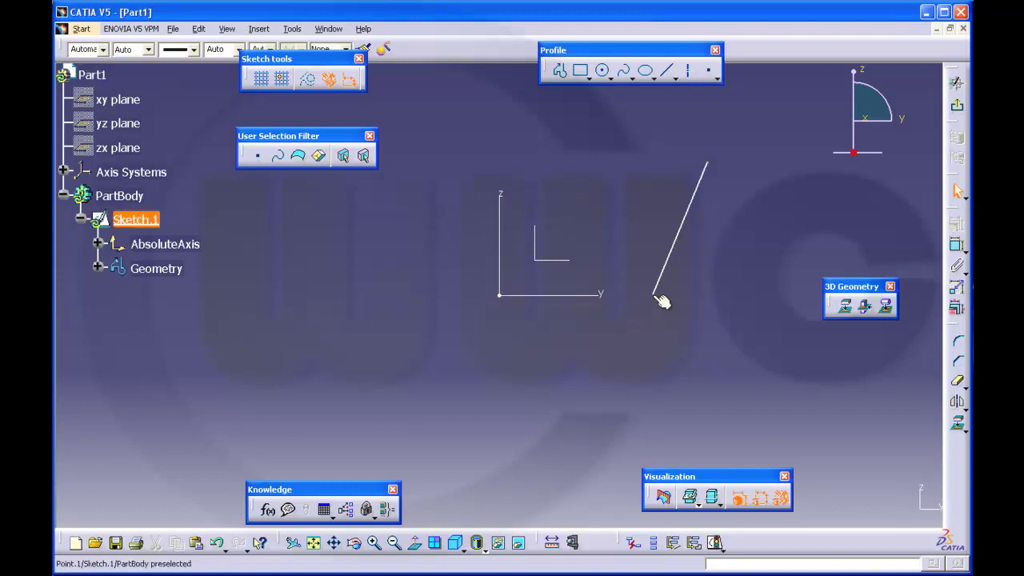
# Make the line's lower endpoint coincident with the Y axis.
pyautogui.click(957, 248)
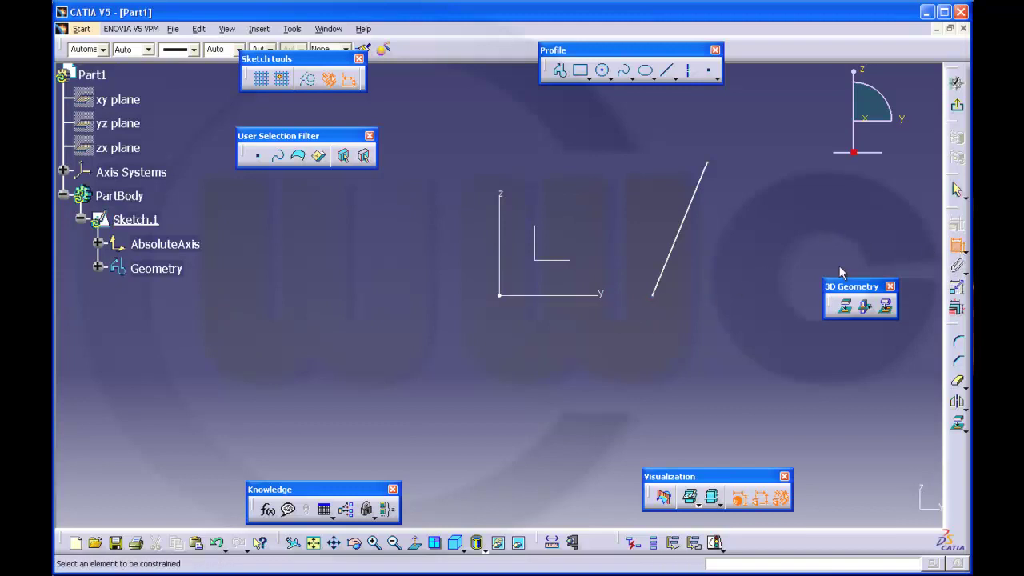
pyautogui.click(654, 295)
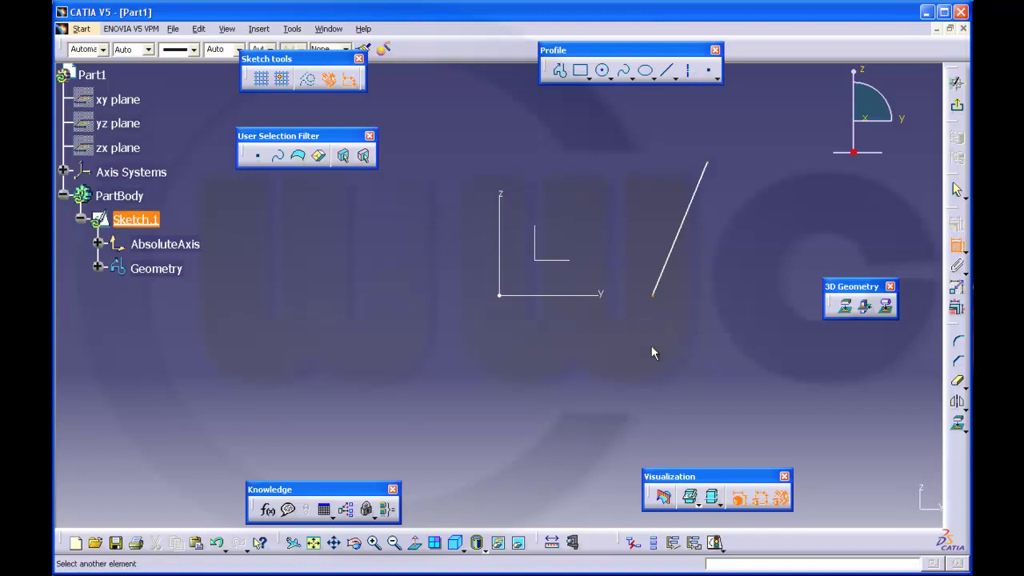
pyautogui.click(610, 297)
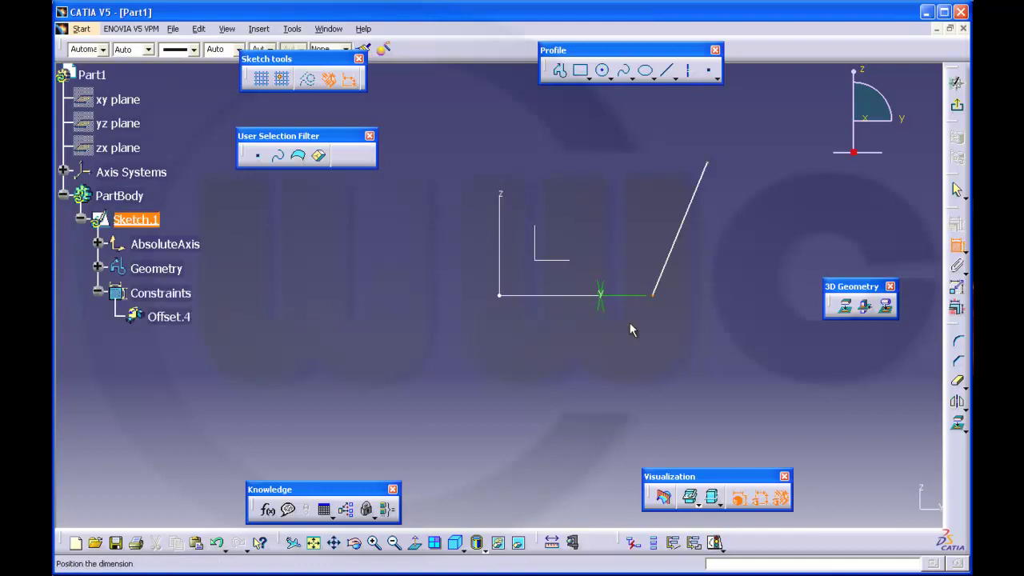
pyautogui.rightClick(664, 343)
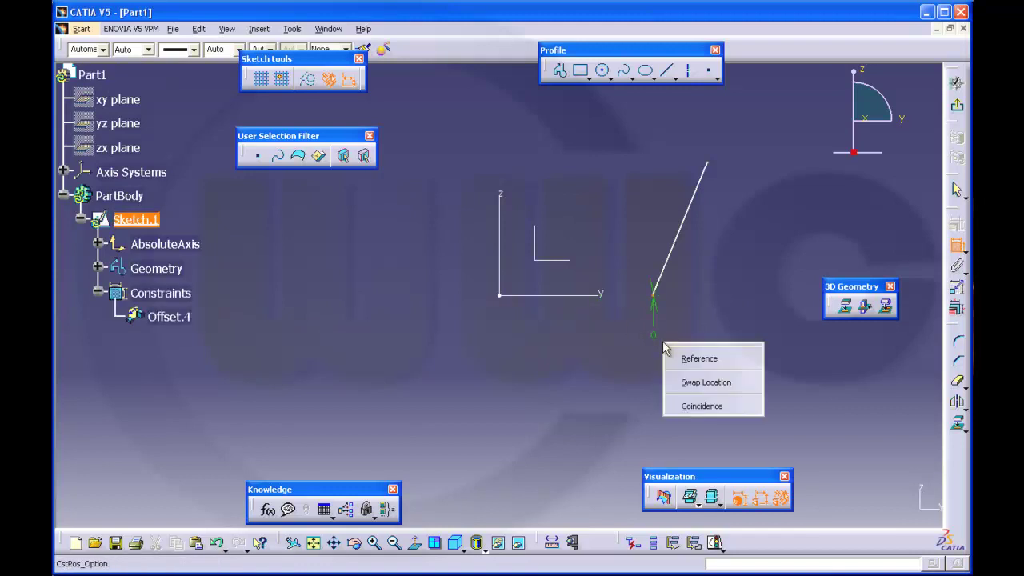
pyautogui.click(693, 406)
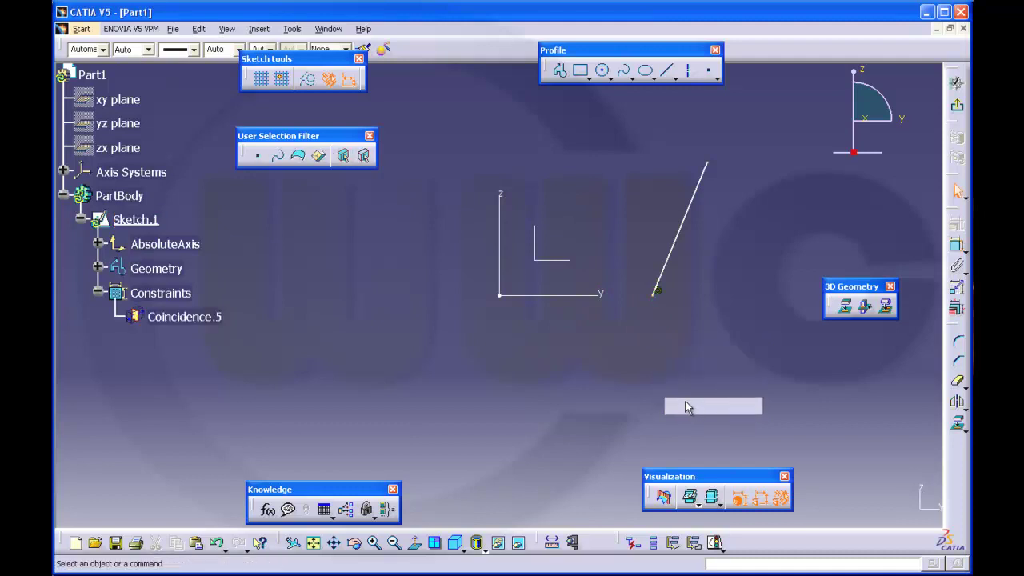
# Review Coincidence.5's supporting elements in its definition and confirm with OK.
pyautogui.doubleClick(212, 318)
pyautogui.click(235, 375)
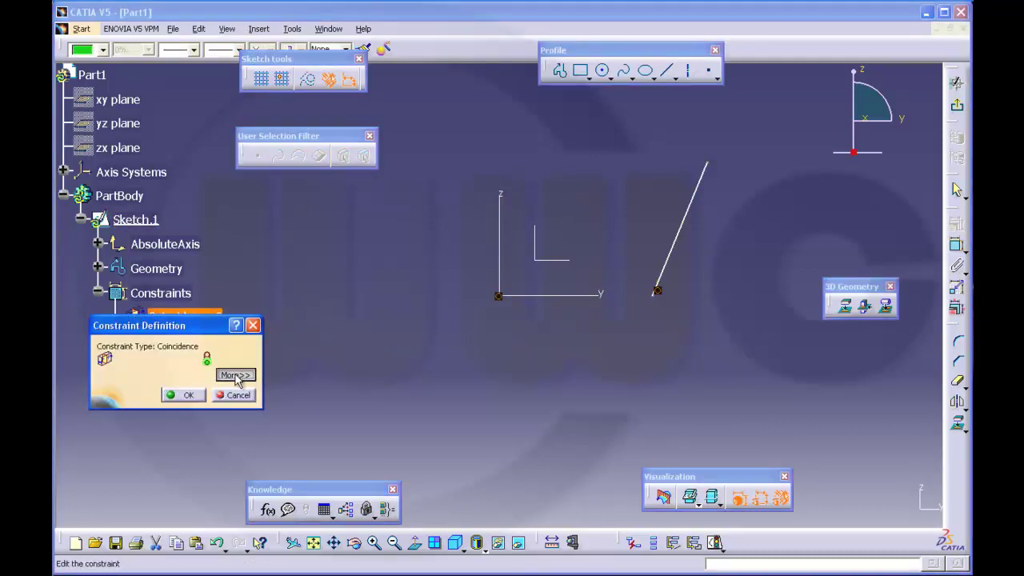
pyautogui.moveTo(332, 420); pyautogui.dragTo(380, 424)
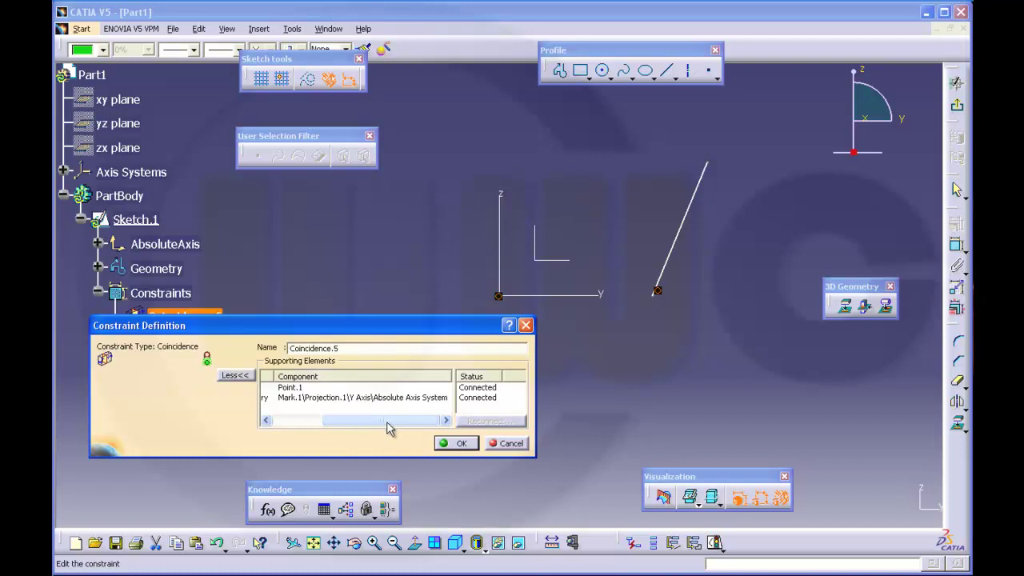
pyautogui.moveTo(412, 422); pyautogui.dragTo(338, 422)
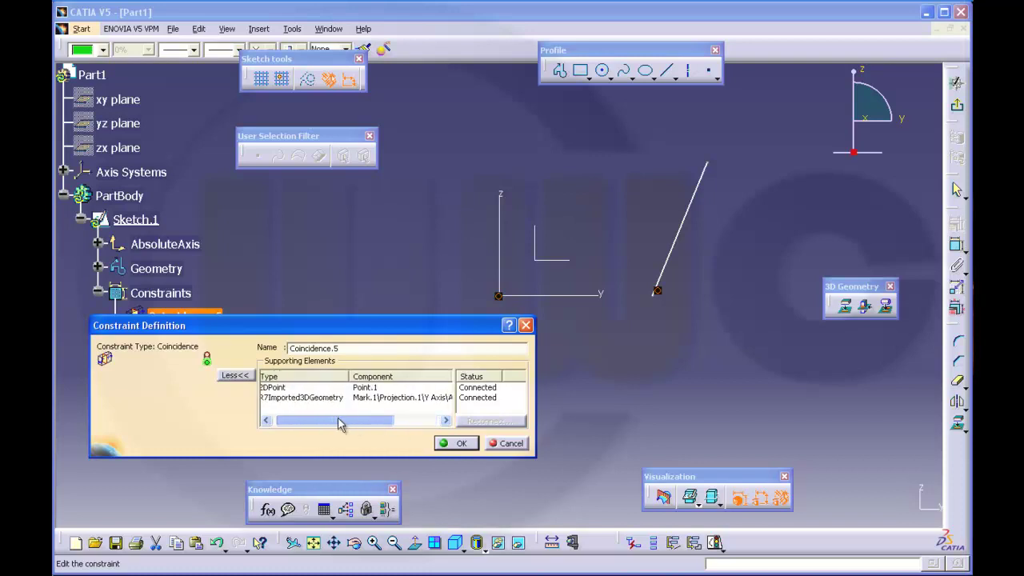
pyautogui.click(475, 438)
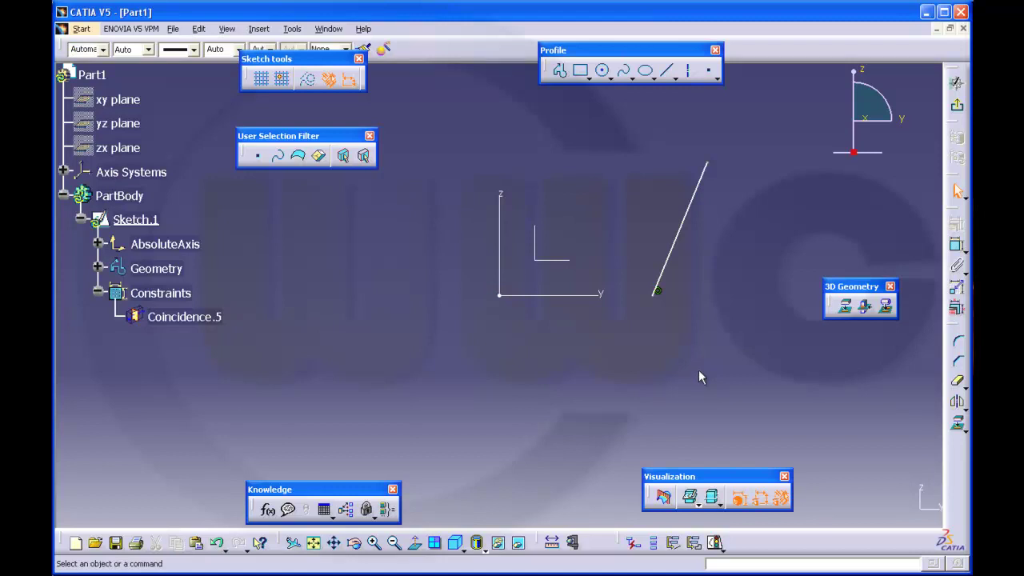
# Delete Line.1 and draw a new line from the sketch origin up and to the right.
pyautogui.click(674, 251)
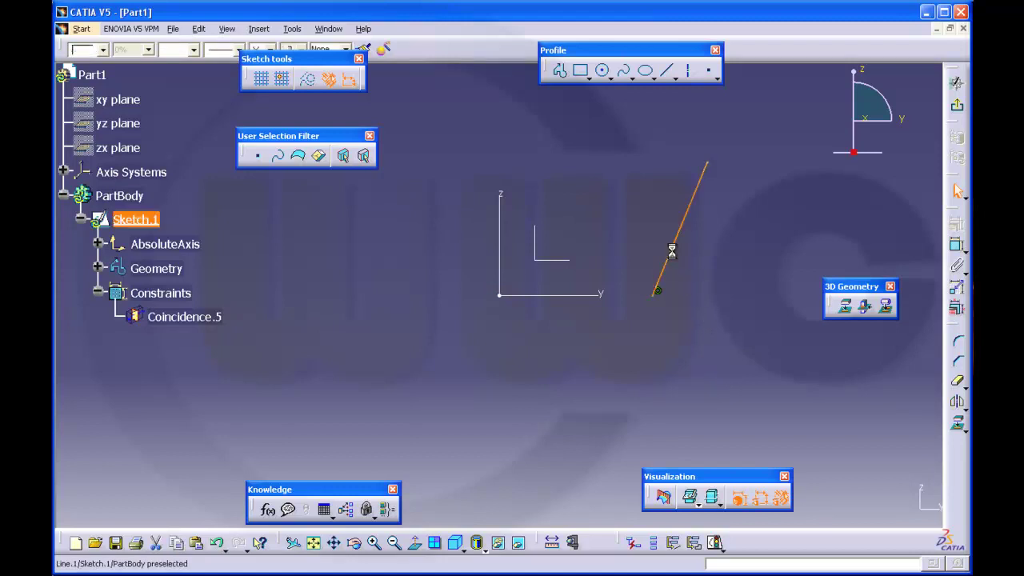
pyautogui.press('Delete')
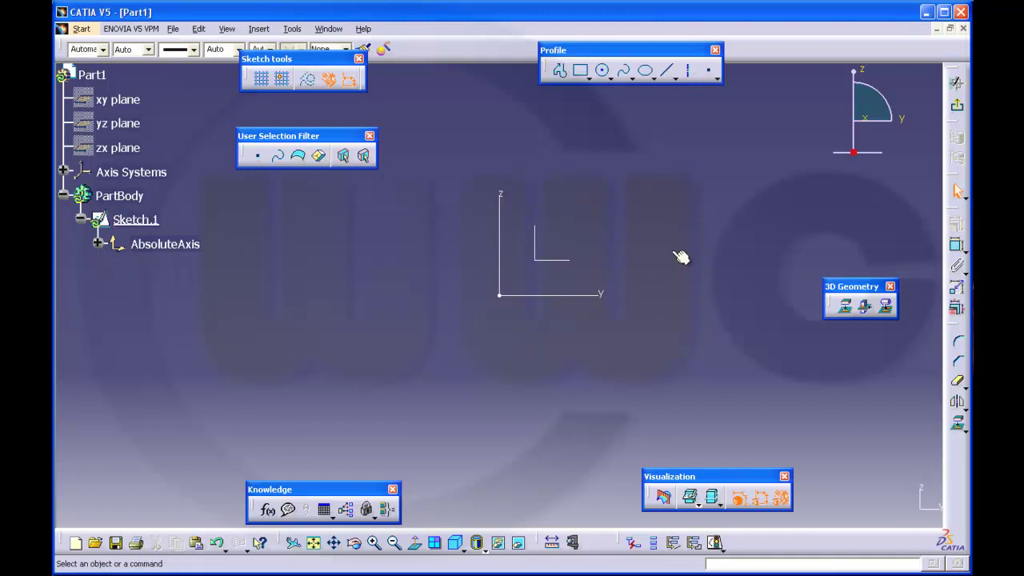
pyautogui.click(666, 71)
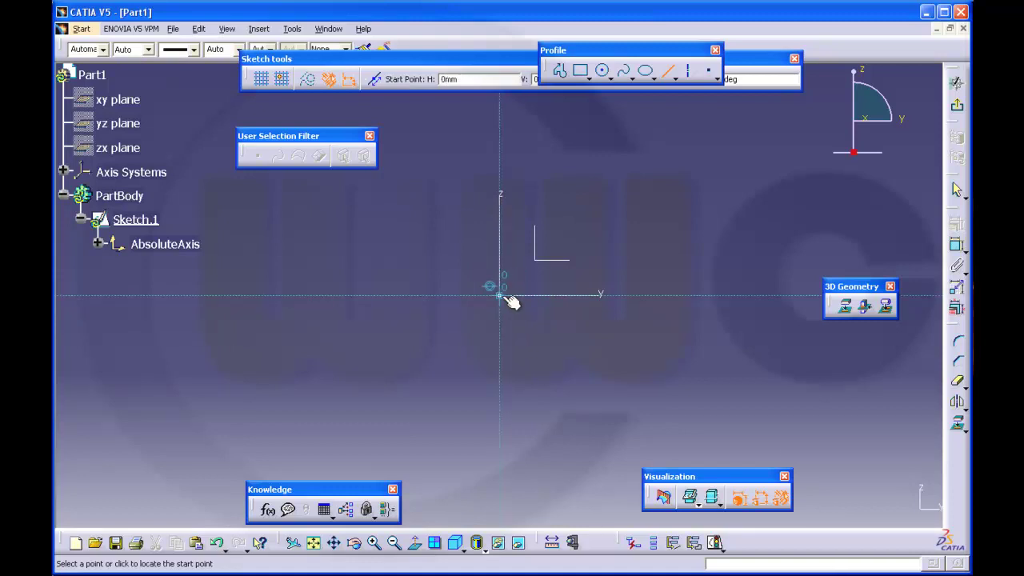
pyautogui.click(500, 296)
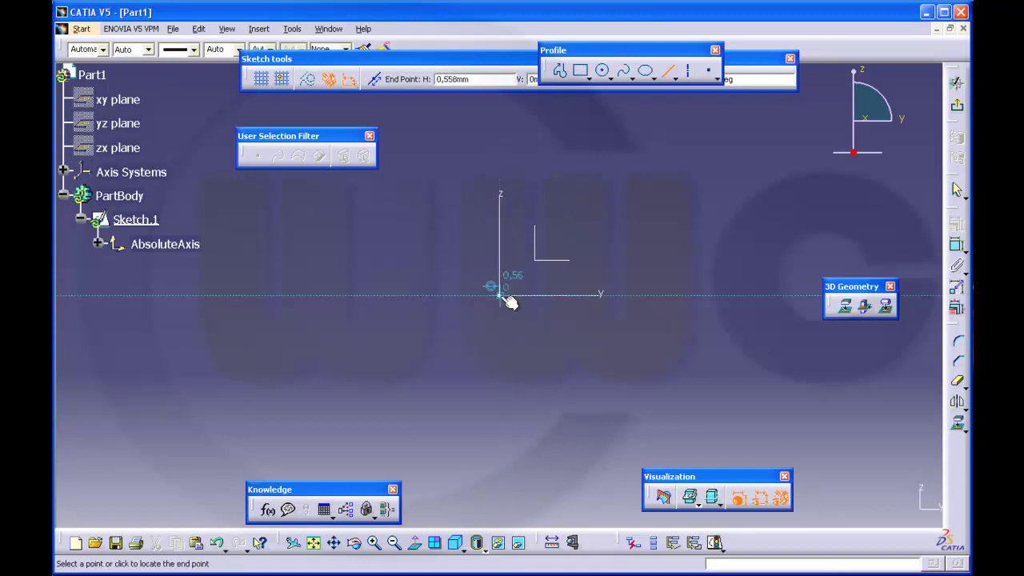
pyautogui.click(640, 196)
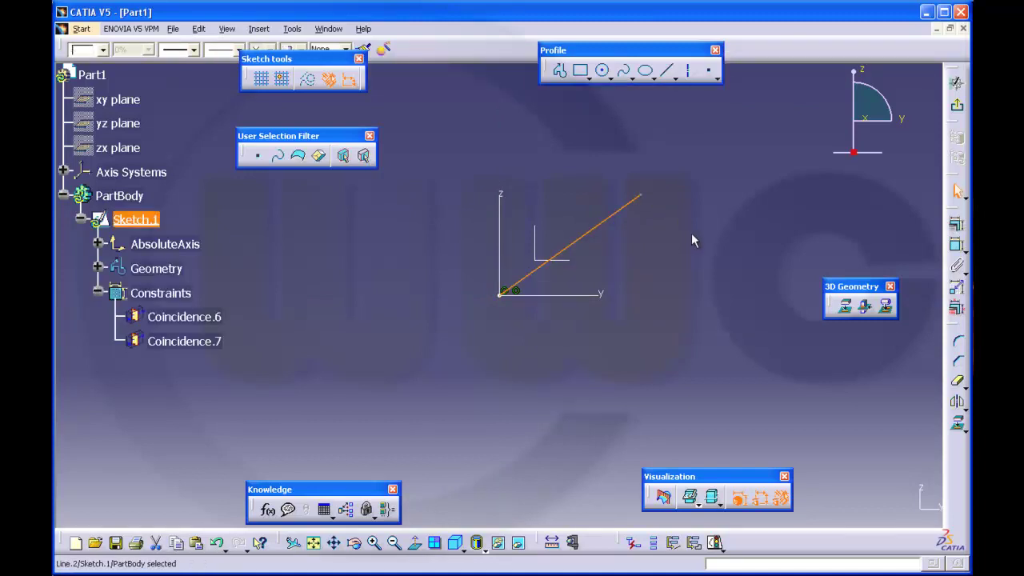